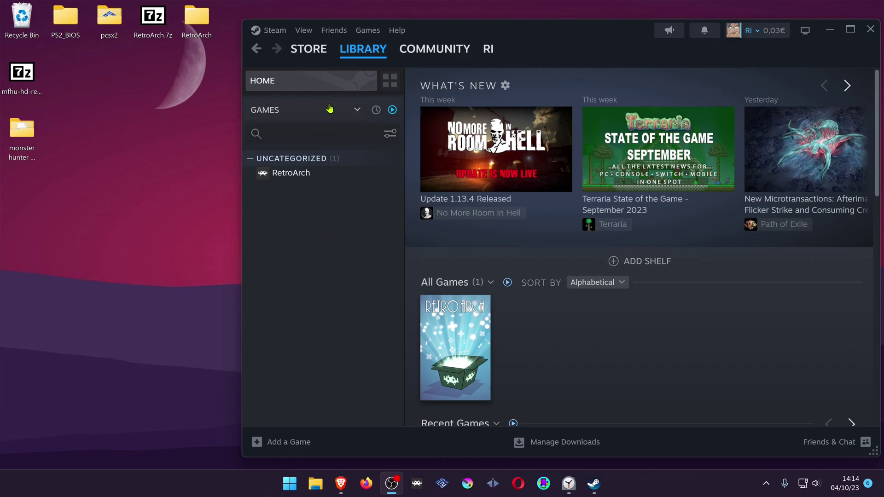
Browse RetroArch's local files from the Steam library and bring the opened installation folder to the front
{"action": "mouse_move", "coordinate": [364, 52]}
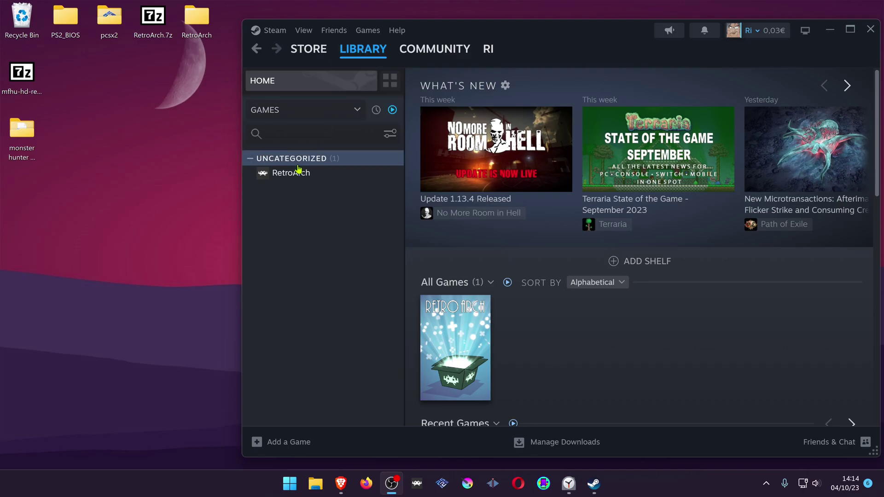
{"action": "right_click", "coordinate": [295, 178]}
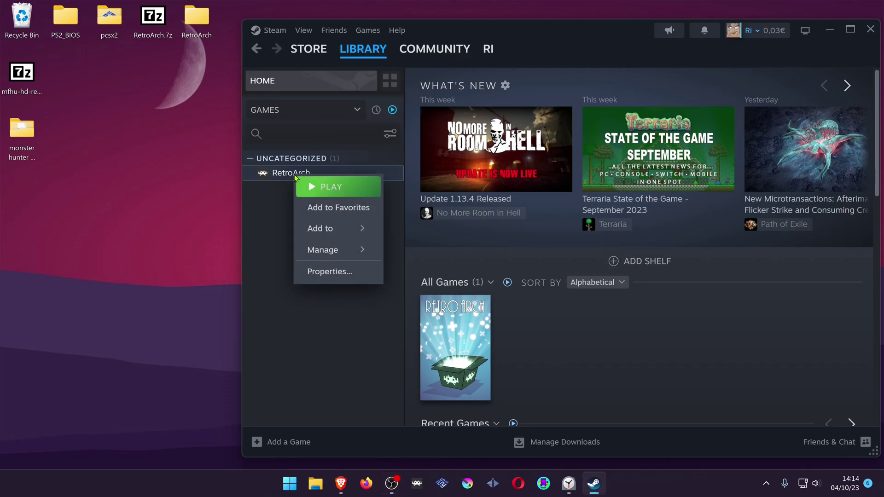
{"action": "mouse_move", "coordinate": [345, 250]}
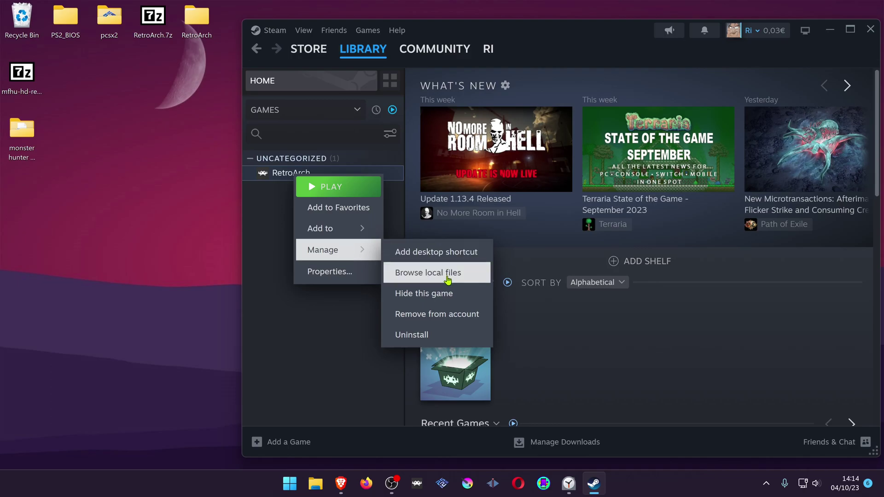
{"action": "left_click", "coordinate": [447, 276]}
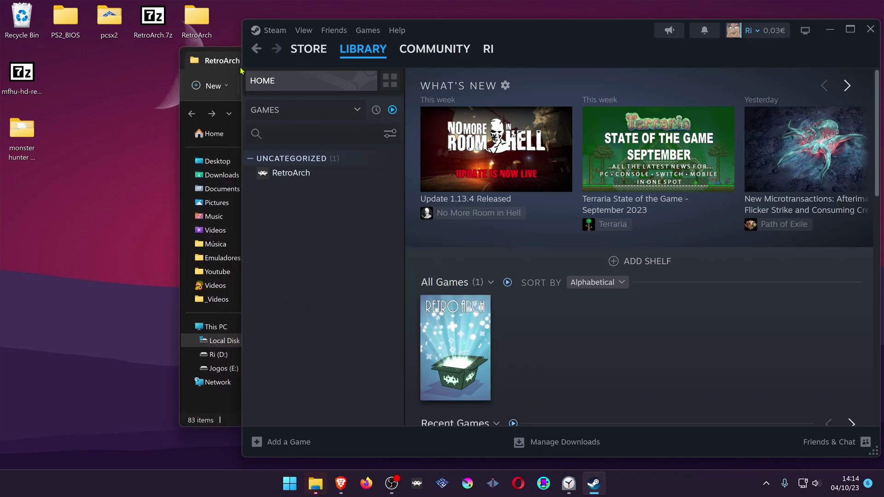
{"action": "left_click", "coordinate": [233, 63]}
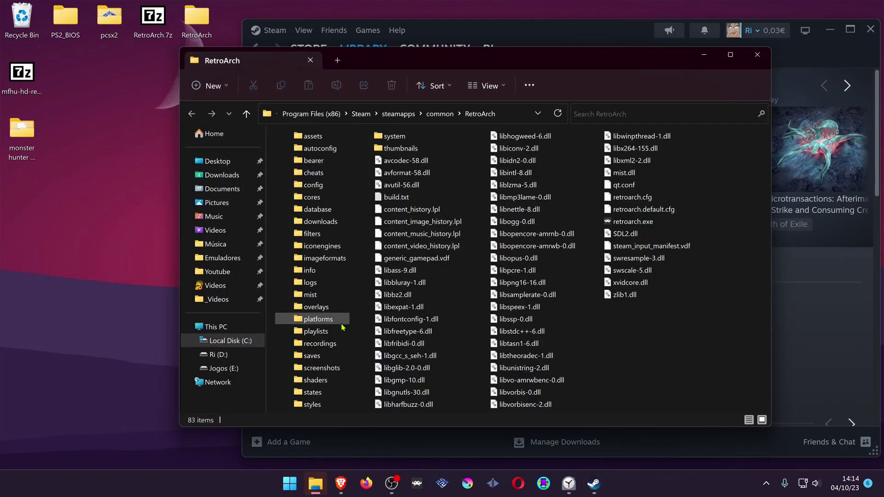
Go to the PSP folder inside RetroArch's saves and PPSSPP folders
{"action": "double_click", "coordinate": [318, 356]}
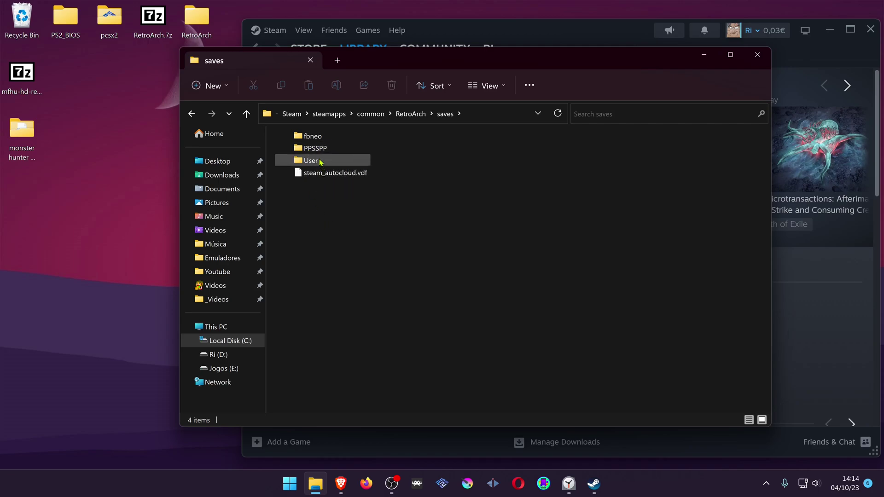
{"action": "mouse_move", "coordinate": [333, 155]}
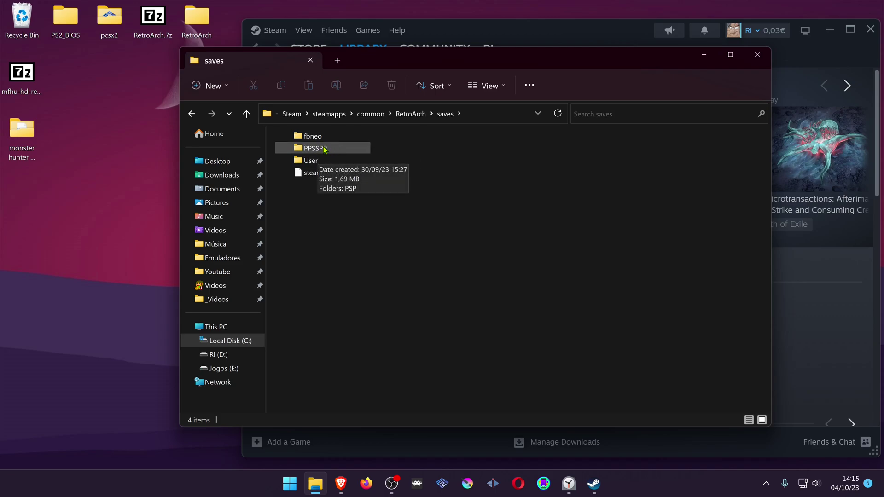
{"action": "double_click", "coordinate": [336, 149]}
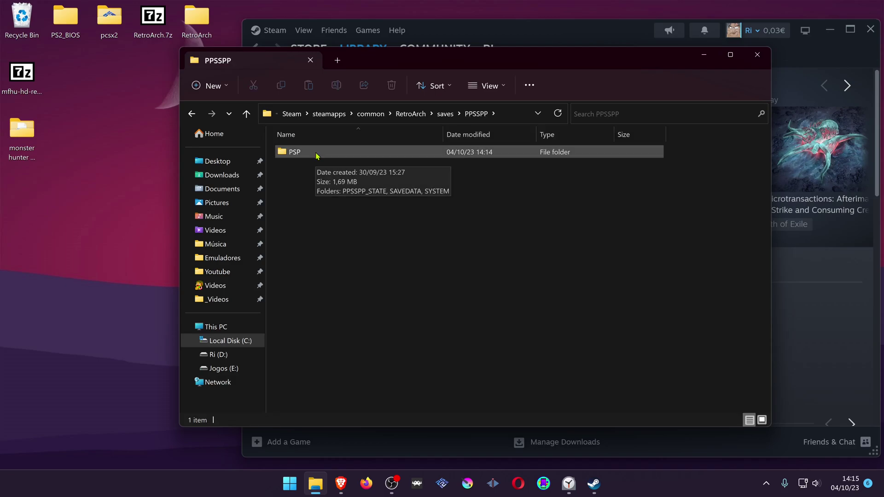
{"action": "double_click", "coordinate": [316, 152]}
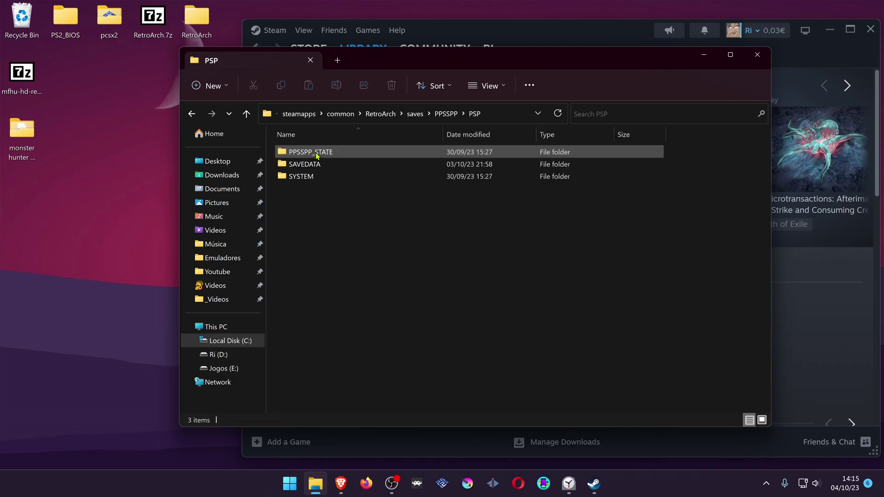
Create a new folder named TEXTURES inside the PSP folder and open it
{"action": "right_click", "coordinate": [314, 205]}
{"action": "mouse_move", "coordinate": [365, 302]}
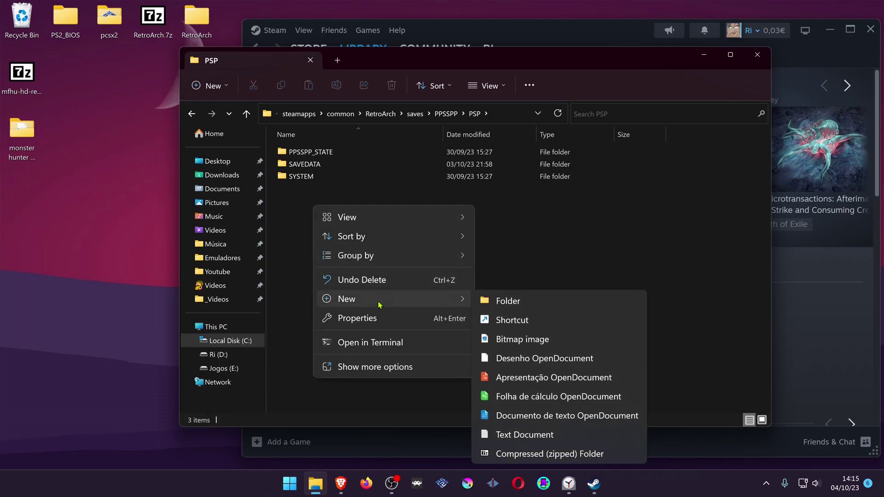
{"action": "left_click", "coordinate": [505, 309]}
{"action": "type", "text": "TE"}
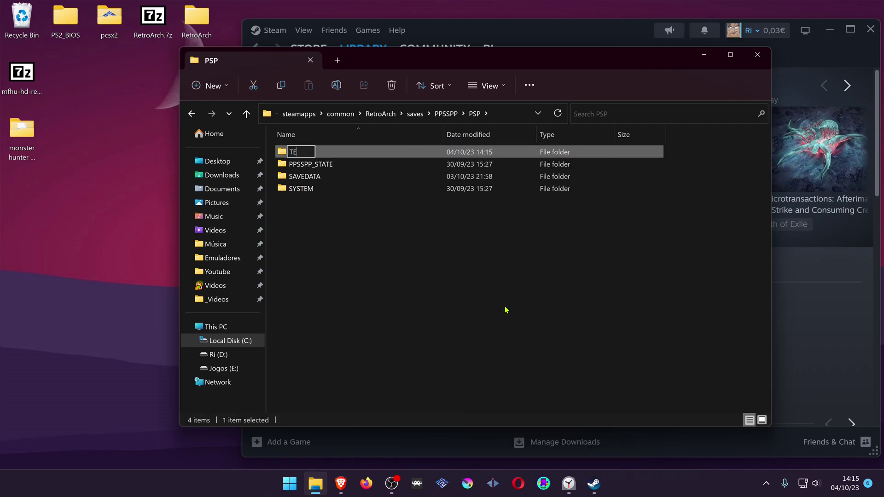
{"action": "type", "text": "XTURES"}
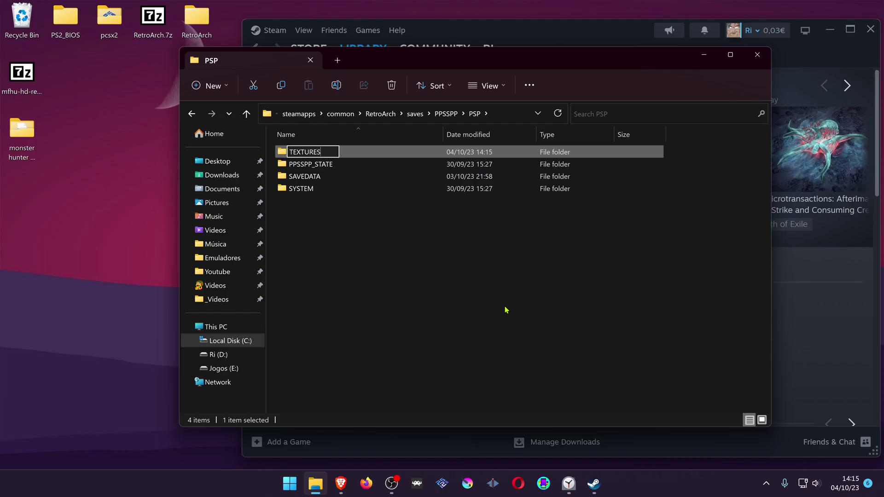
{"action": "left_click", "coordinate": [506, 310]}
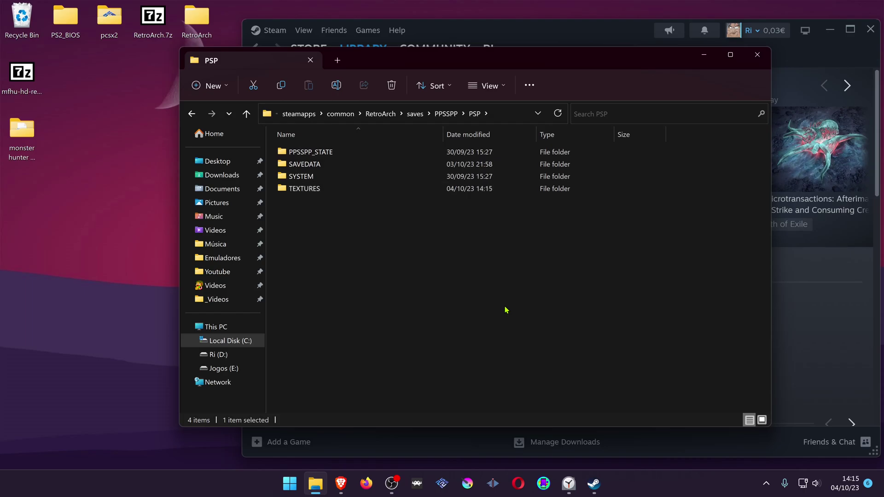
{"action": "double_click", "coordinate": [316, 189]}
Move the "monster hunter hd textures" folder from the desktop into the TEXTURES folder
{"action": "left_click_drag", "start_coordinate": [22, 132], "coordinate": [363, 209]}
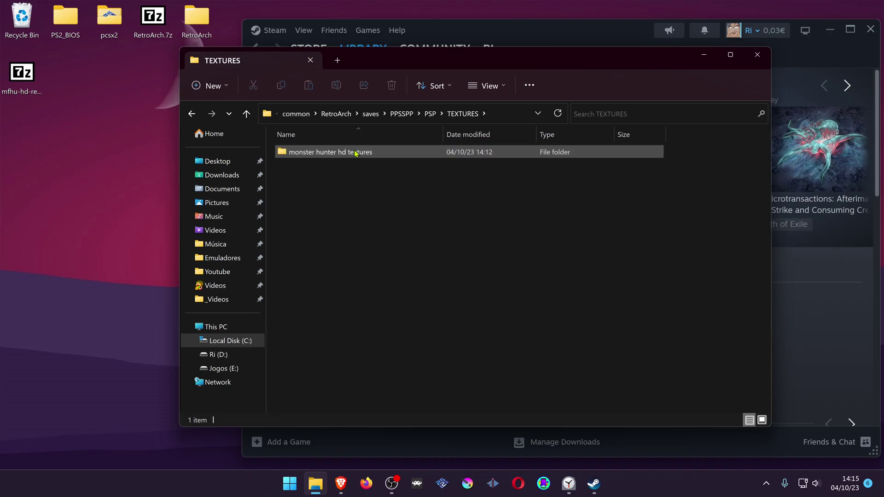
{"action": "mouse_move", "coordinate": [347, 154]}
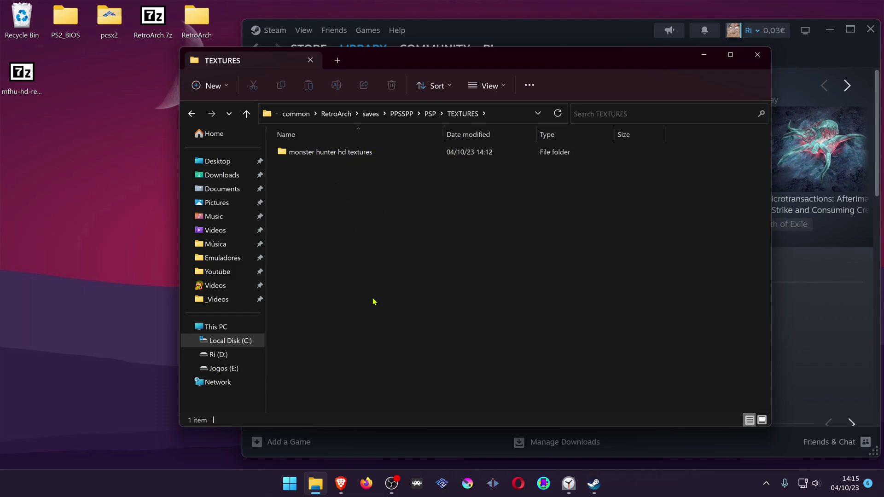
Switch to the browser, open the PSP DataCenter's NTSC-U game list and search it for "monster hunter"
{"action": "left_click", "coordinate": [340, 483]}
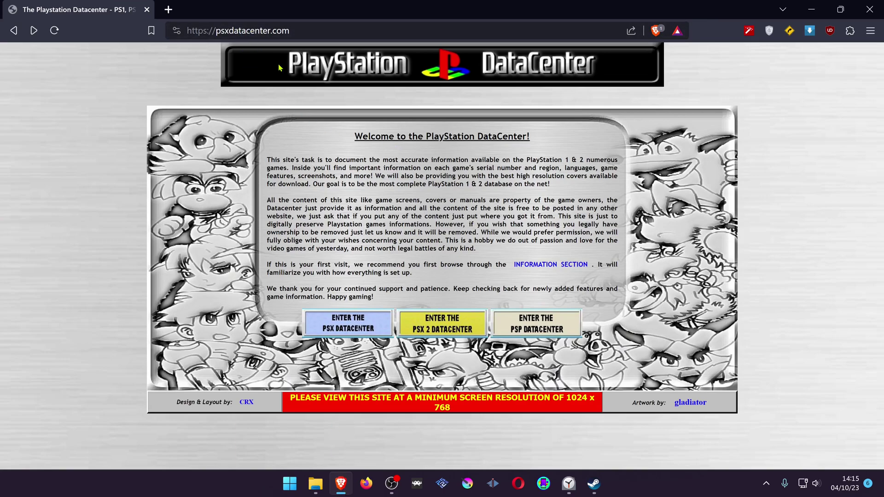
{"action": "left_click", "coordinate": [543, 328]}
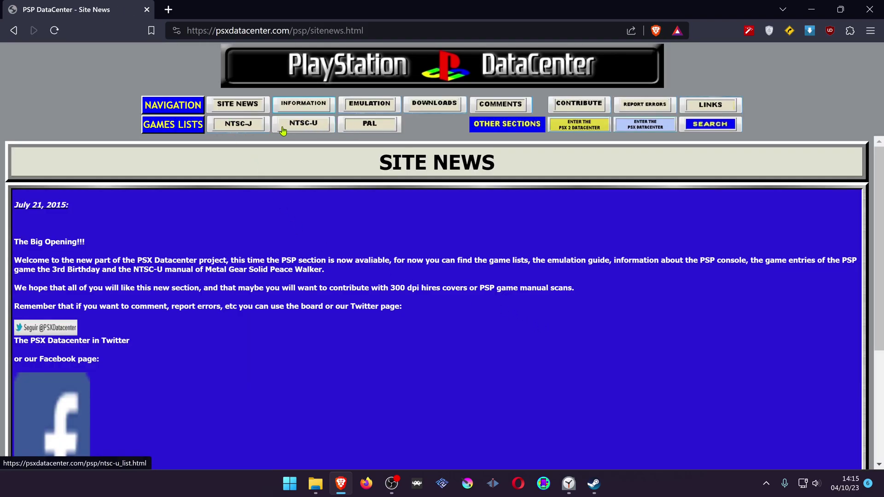
{"action": "left_click", "coordinate": [309, 125]}
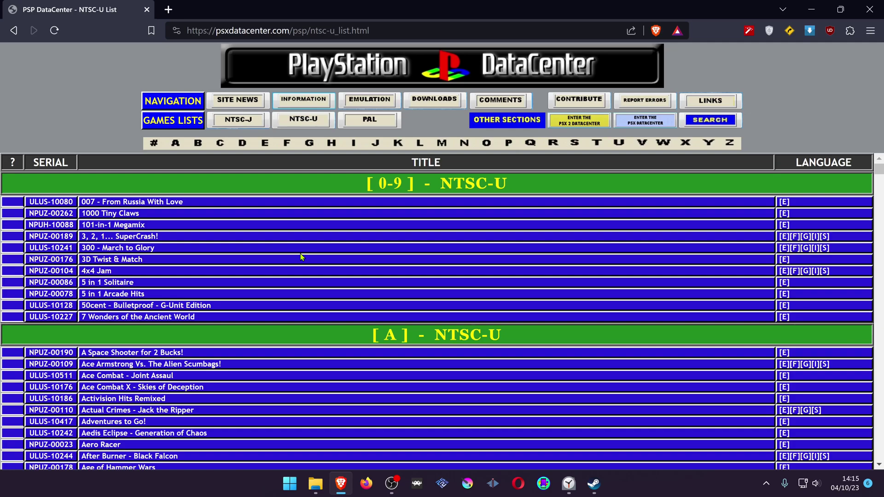
{"action": "key", "text": "ctrl+f"}
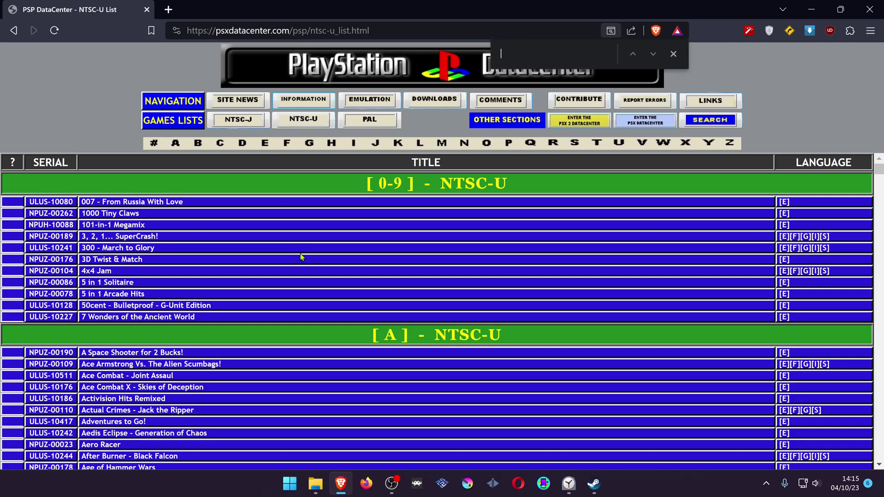
{"action": "type", "text": "monster hu"}
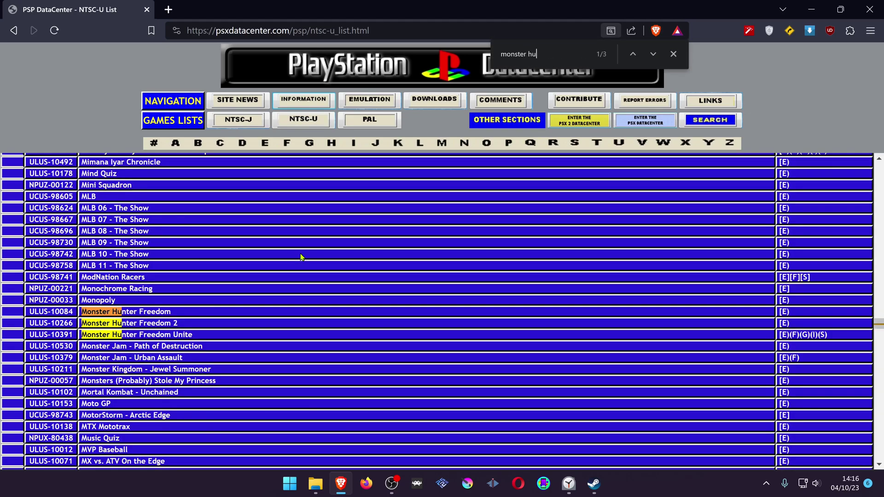
{"action": "type", "text": "nter"}
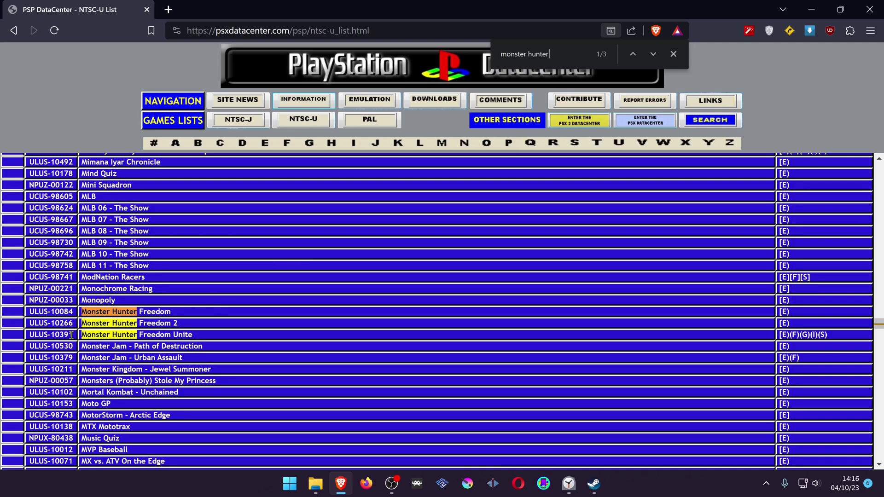
Copy Monster Hunter Freedom Unite's serial from the list and rename the "monster hunter hd textures" folder as ULUS10391, without the hyphen
{"action": "left_click_drag", "start_coordinate": [75, 335], "coordinate": [31, 334]}
{"action": "right_click", "coordinate": [37, 336]}
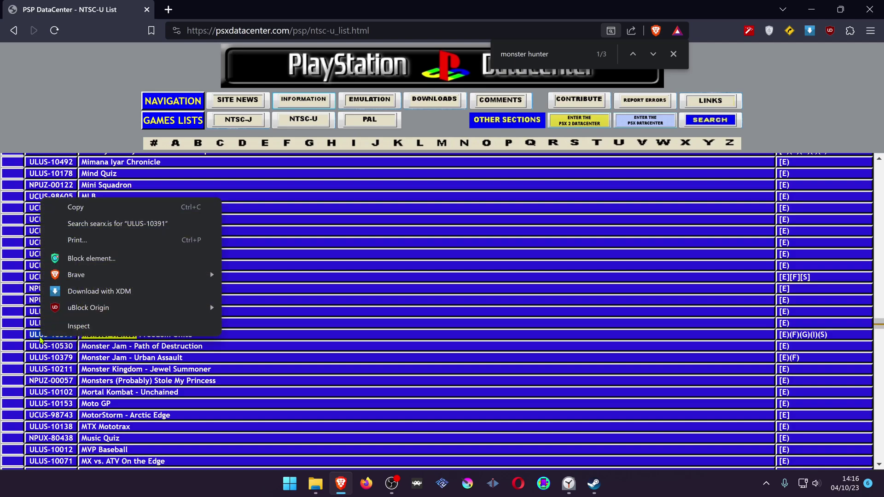
{"action": "left_click", "coordinate": [81, 211]}
{"action": "left_click", "coordinate": [315, 481]}
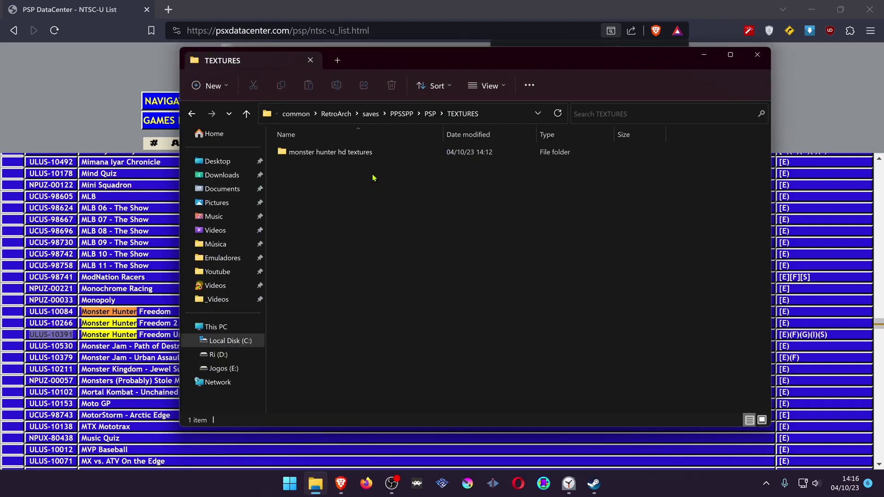
{"action": "left_click", "coordinate": [359, 153]}
{"action": "left_click", "coordinate": [328, 154]}
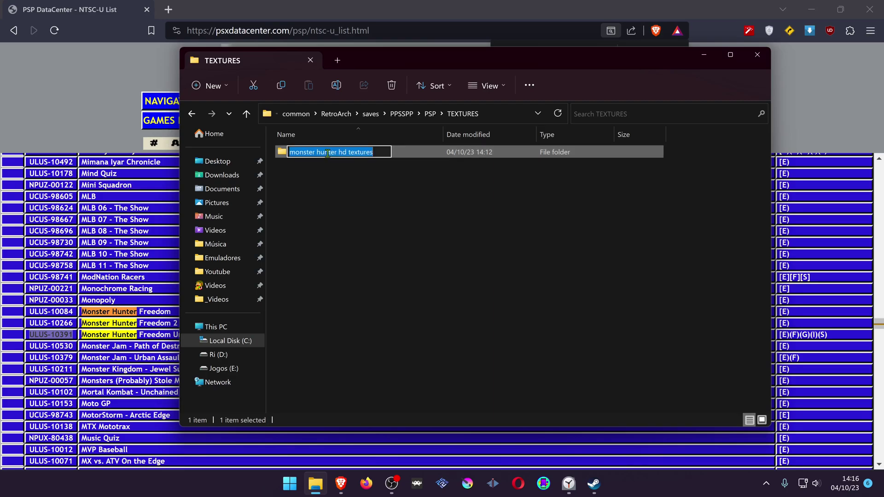
{"action": "key", "text": "ctrl+v"}
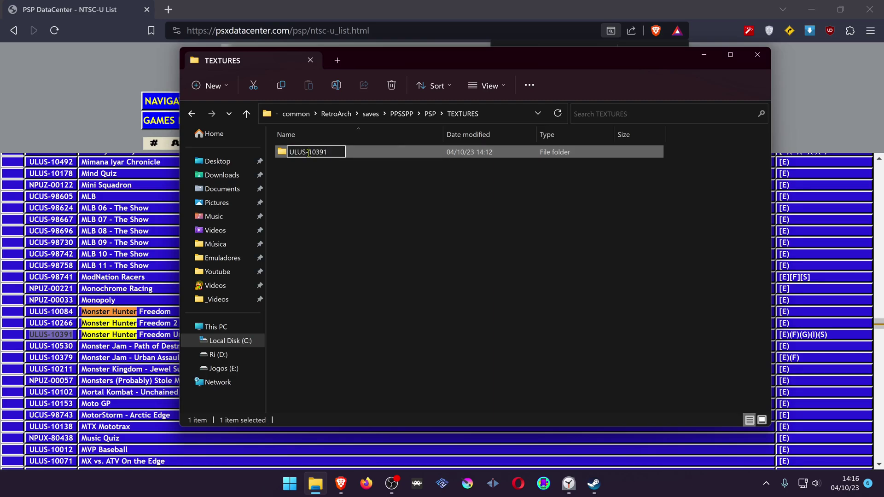
{"action": "key", "text": "BackSpace"}
{"action": "left_click", "coordinate": [343, 245]}
Check the contents of the ULUS10391 folder, minimise the browser and delete that folder from TEXTURES
{"action": "double_click", "coordinate": [347, 152]}
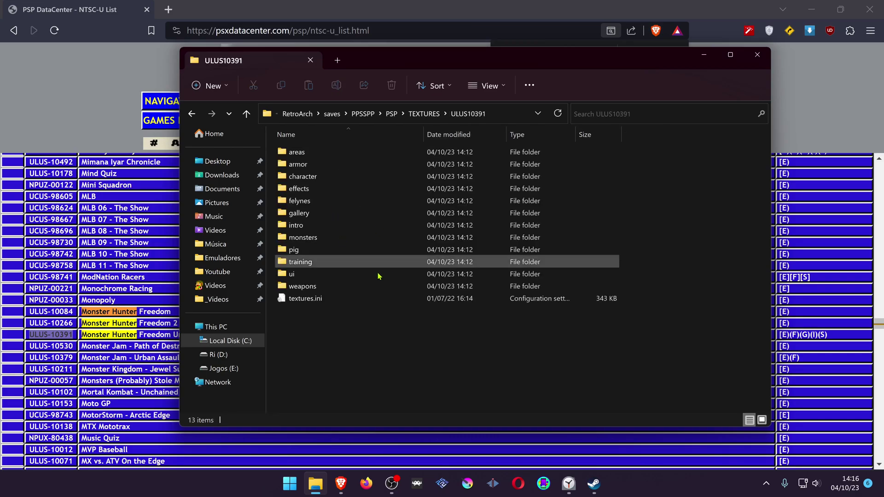
{"action": "key", "text": "BackSpace"}
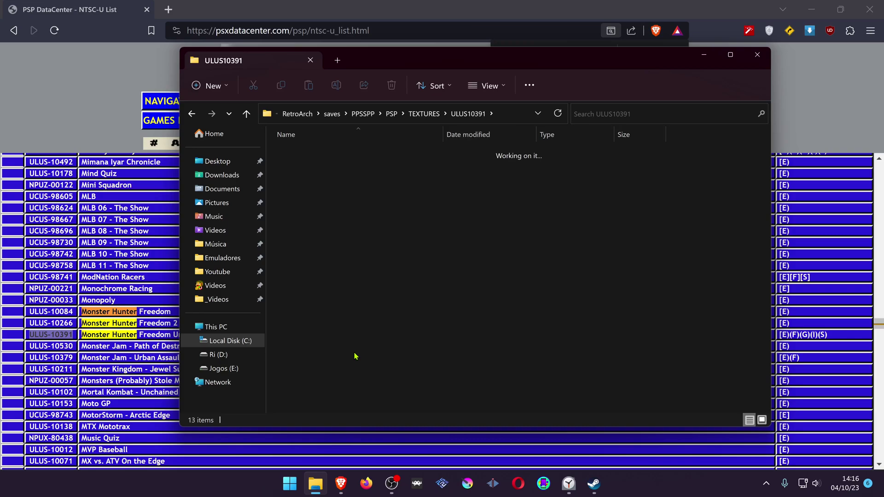
{"action": "left_click", "coordinate": [686, 4]}
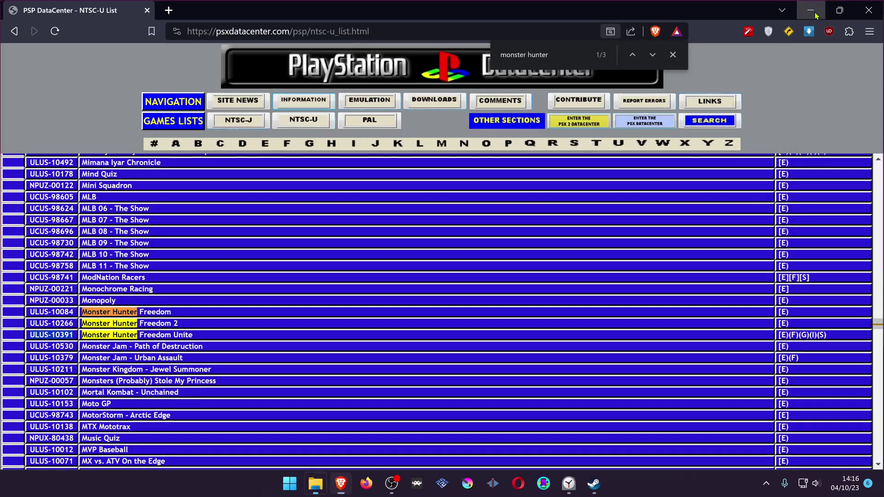
{"action": "left_click", "coordinate": [813, 10]}
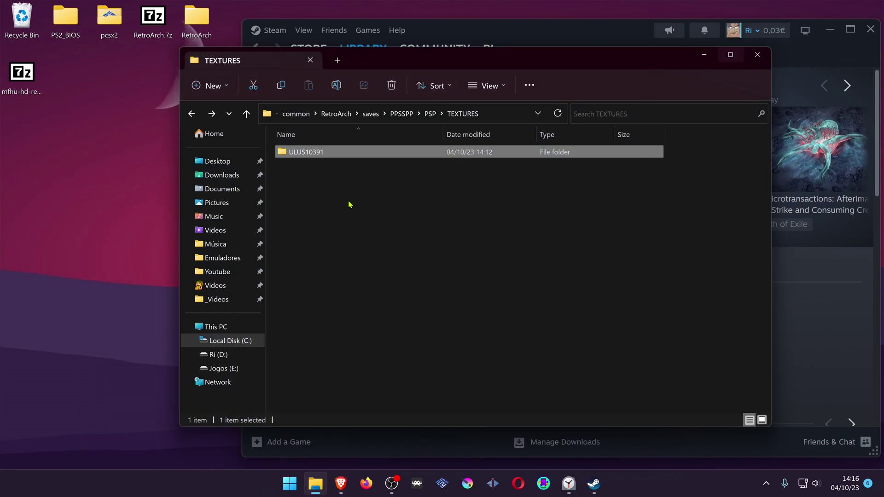
{"action": "key", "text": "Delete"}
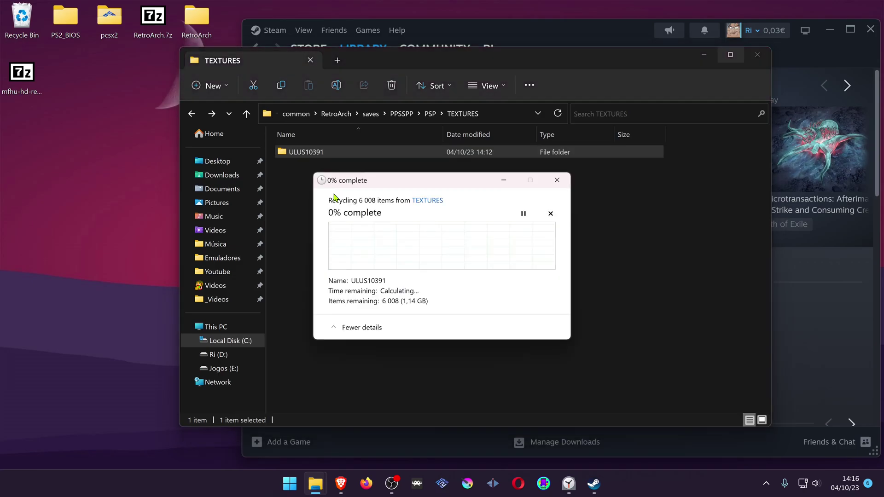
Open the mfhu-hd-retexture-main.zip archive and extract the texture folder inside its mfhu-hd-retexture-main folder into TEXTURES
{"action": "double_click", "coordinate": [23, 79]}
{"action": "left_click_drag", "start_coordinate": [308, 129], "coordinate": [478, 124]}
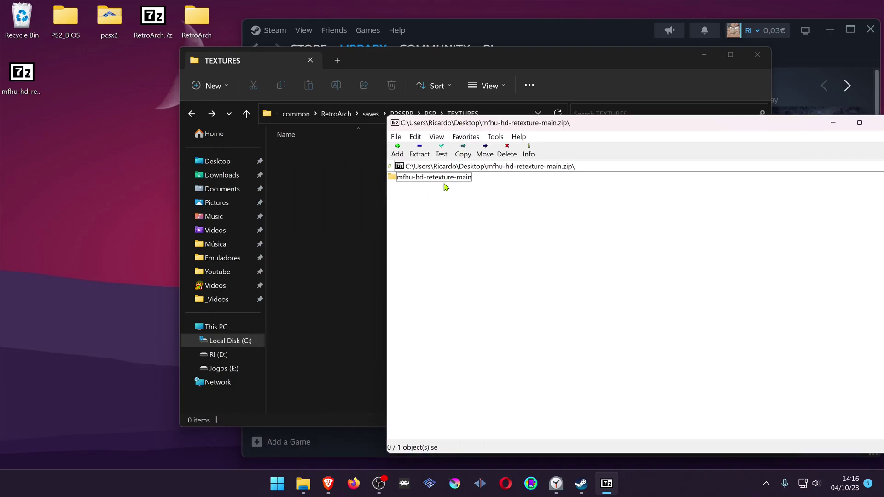
{"action": "double_click", "coordinate": [443, 181]}
{"action": "left_click_drag", "start_coordinate": [423, 190], "coordinate": [325, 198]}
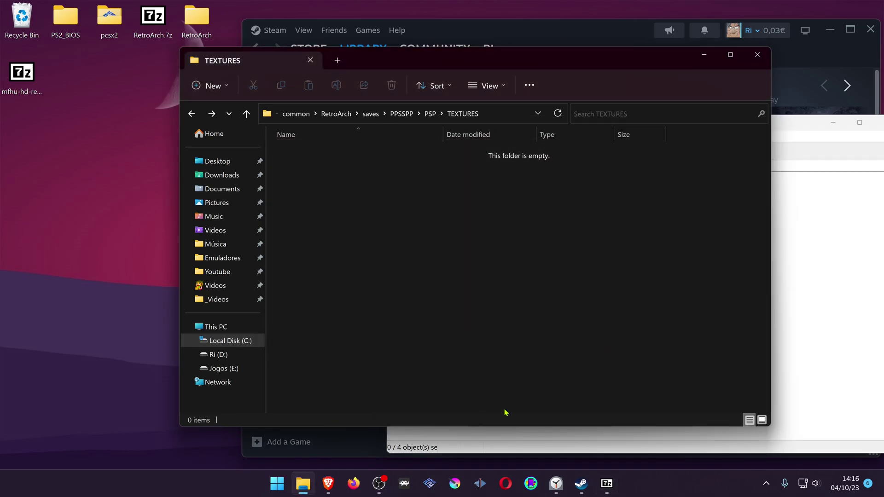
Switch back to Steam and launch RetroArch from the library
{"action": "left_click", "coordinate": [581, 484]}
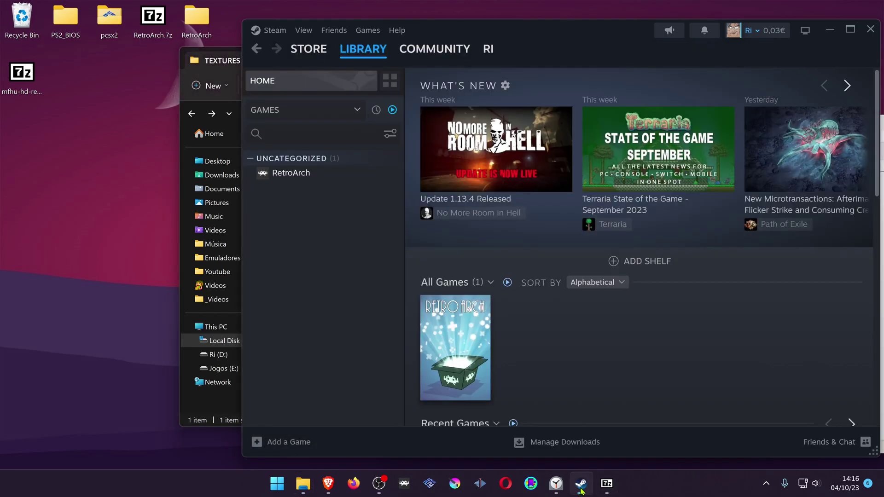
{"action": "left_click", "coordinate": [303, 180]}
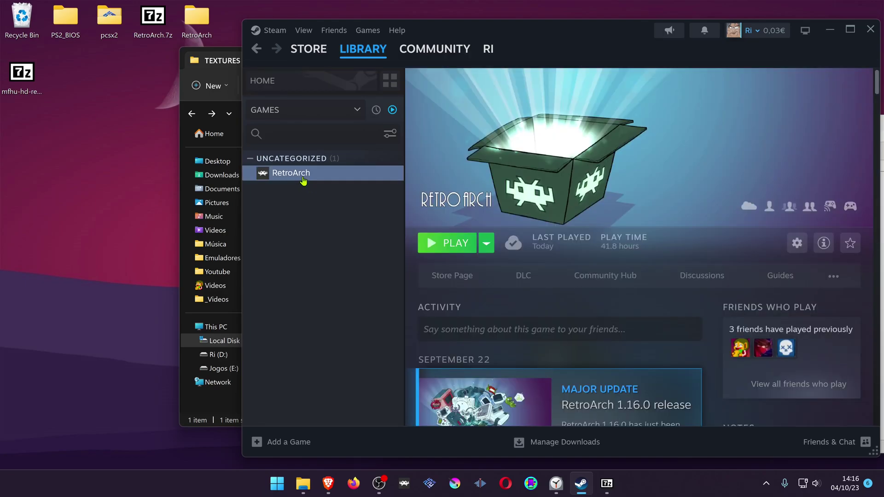
{"action": "double_click", "coordinate": [303, 179]}
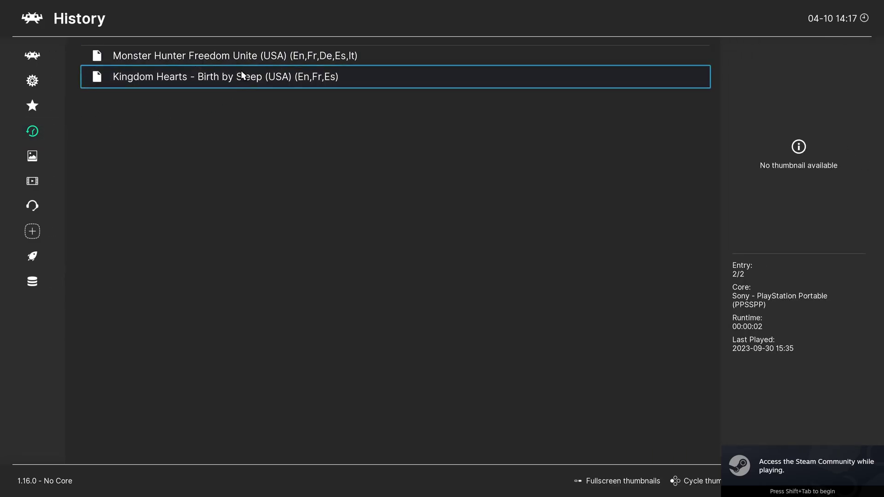
Load Monster Hunter Freedom Unite (USA) from the history and open the PPSSPP core's video options
{"action": "left_click", "coordinate": [245, 54]}
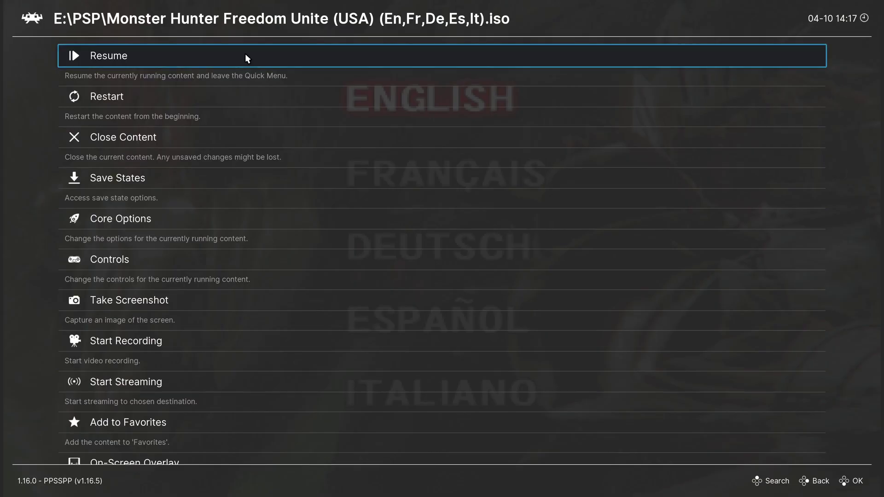
{"action": "left_click", "coordinate": [156, 221]}
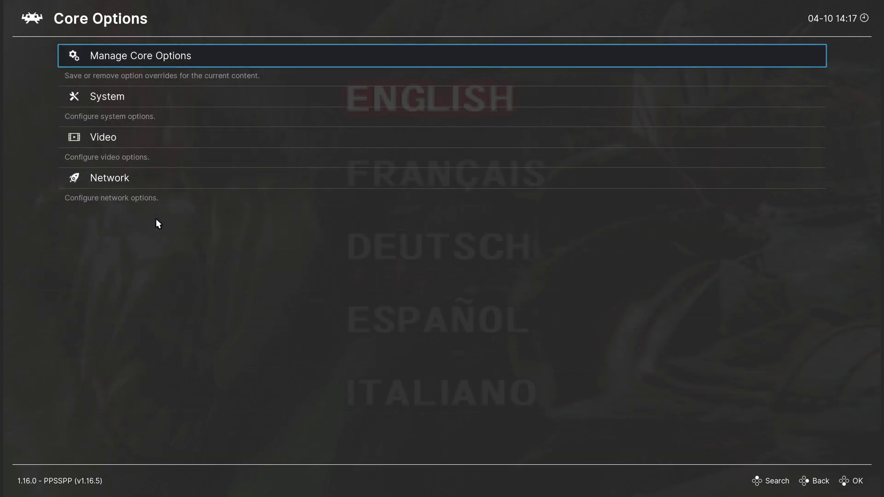
{"action": "left_click", "coordinate": [135, 143]}
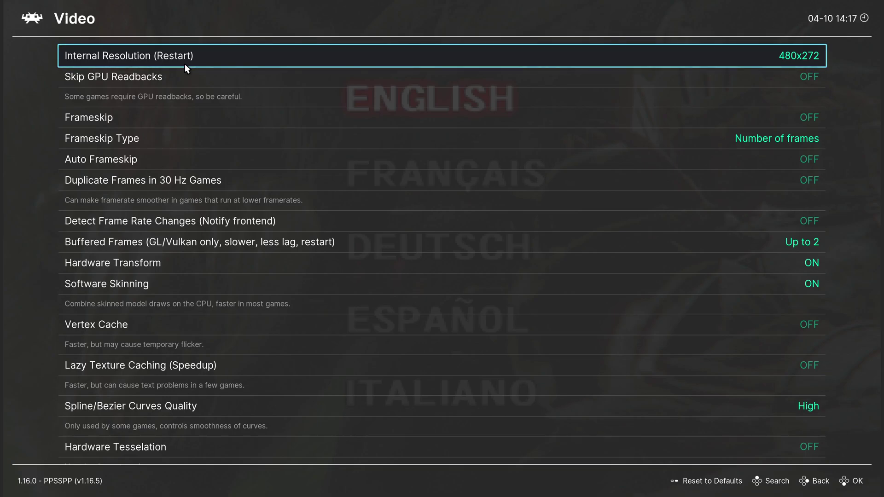
Raise the core's Internal Resolution by three levels
{"action": "key", "text": "Right"}
{"action": "key", "text": "Right"}
{"action": "key", "text": "Right"}
Turn on Texture Replacement in the core's video options and return to the game's quick menu
{"action": "scroll", "coordinate": [197, 352], "scroll_direction": "down", "scroll_amount": 5}
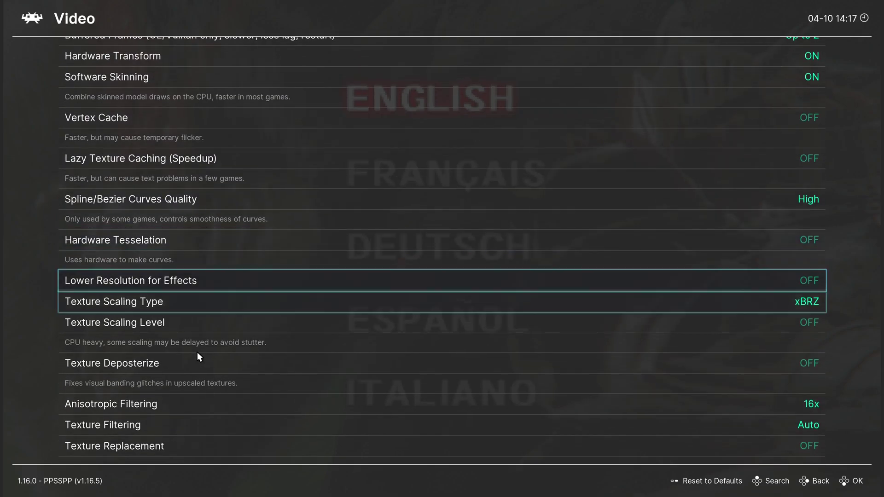
{"action": "left_click", "coordinate": [147, 449]}
{"action": "right_click", "coordinate": [147, 450]}
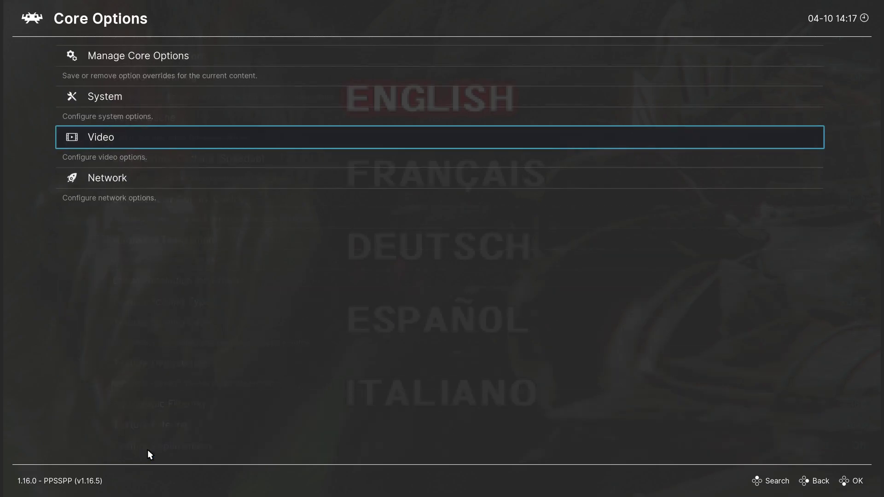
{"action": "right_click", "coordinate": [135, 282]}
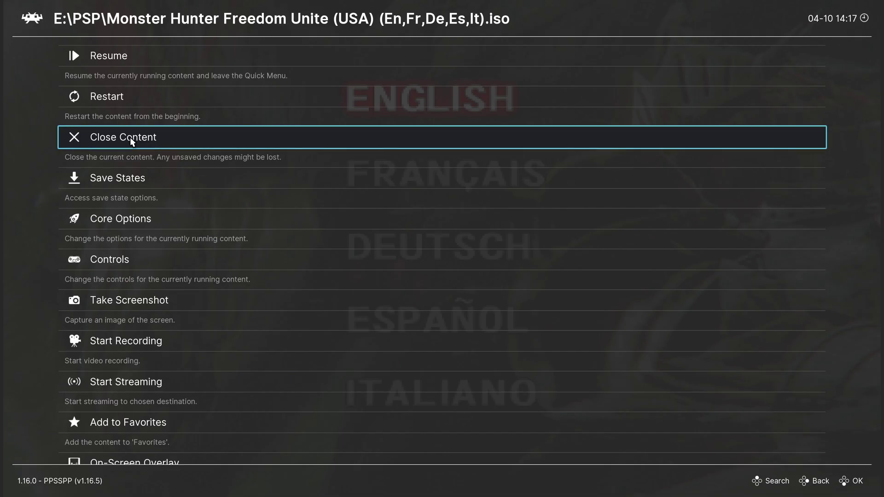